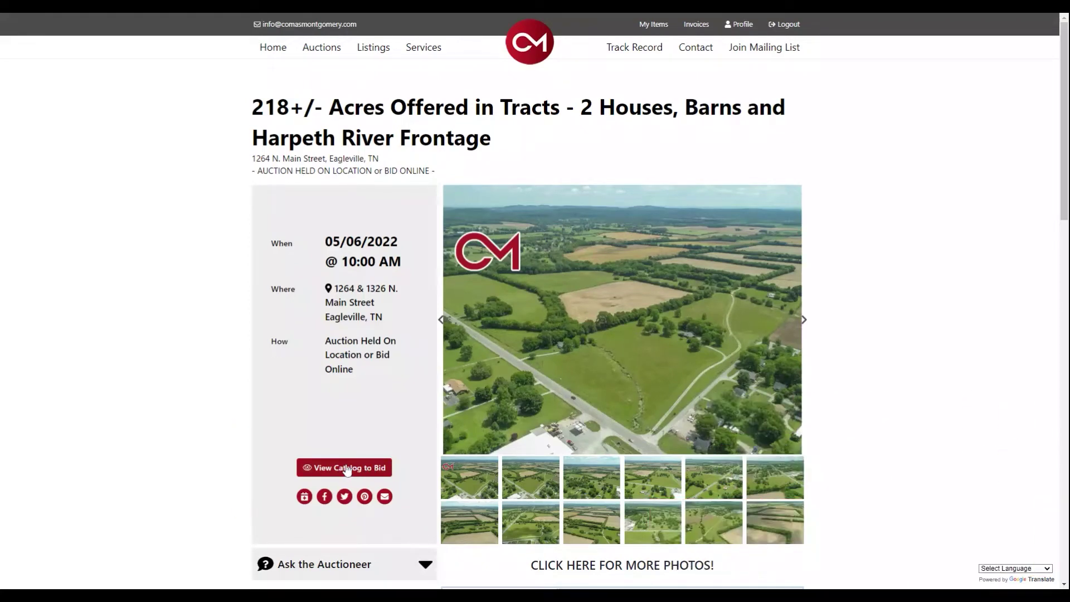
Step: Enter the live sale bidding page from the 218+/- acres auction catalog
left_click(347, 468)
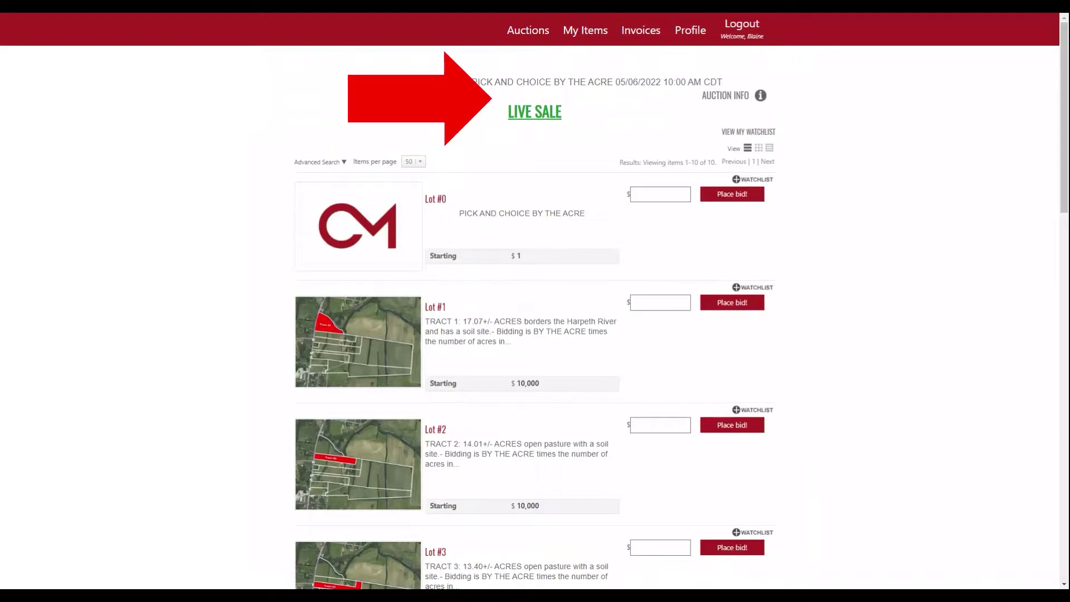
left_click(539, 116)
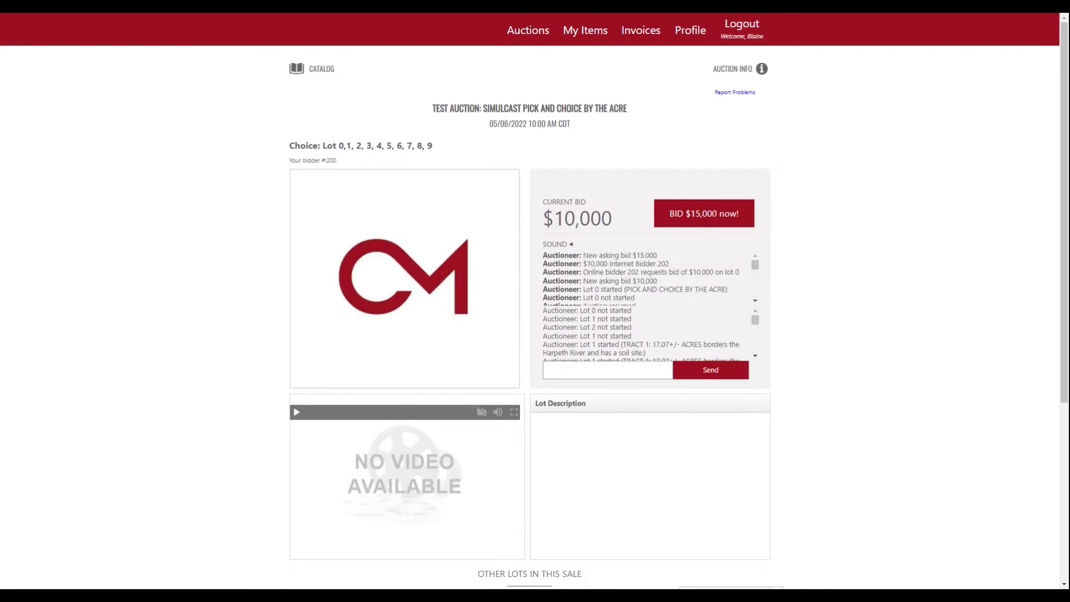
Step: Bid $15,000 on lot 0
left_click(705, 216)
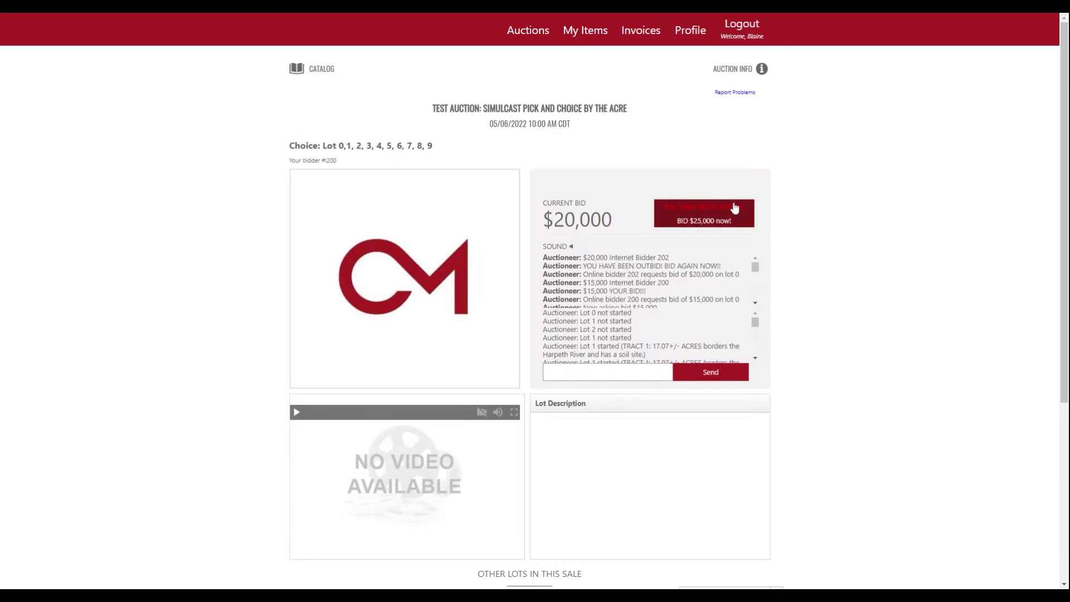
Step: Bid $25,000 then $30,000 on lot 0 to take the high bid
left_click(702, 217)
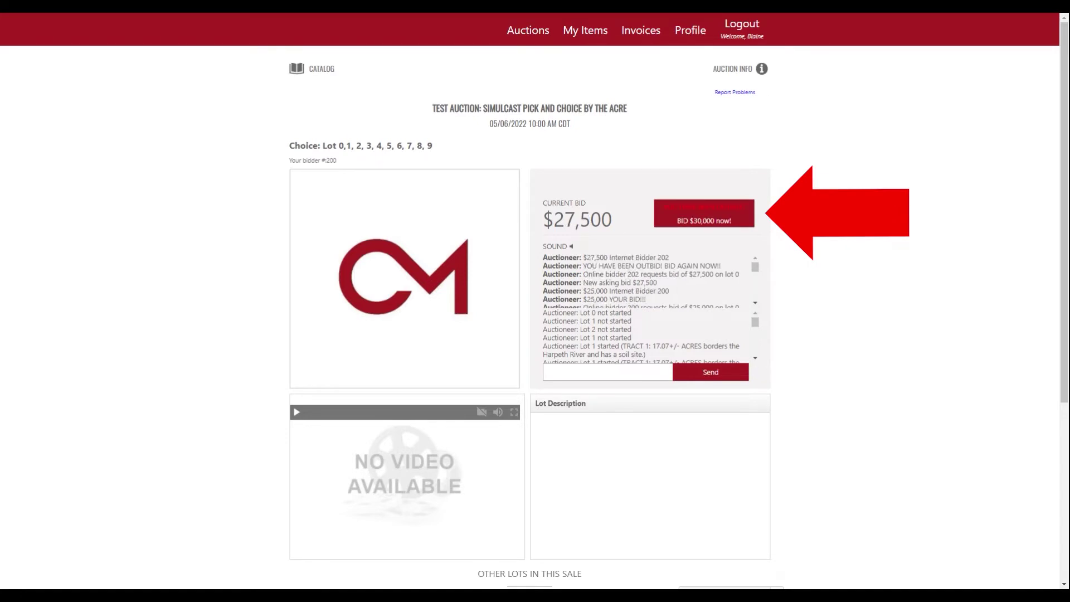
left_click(713, 220)
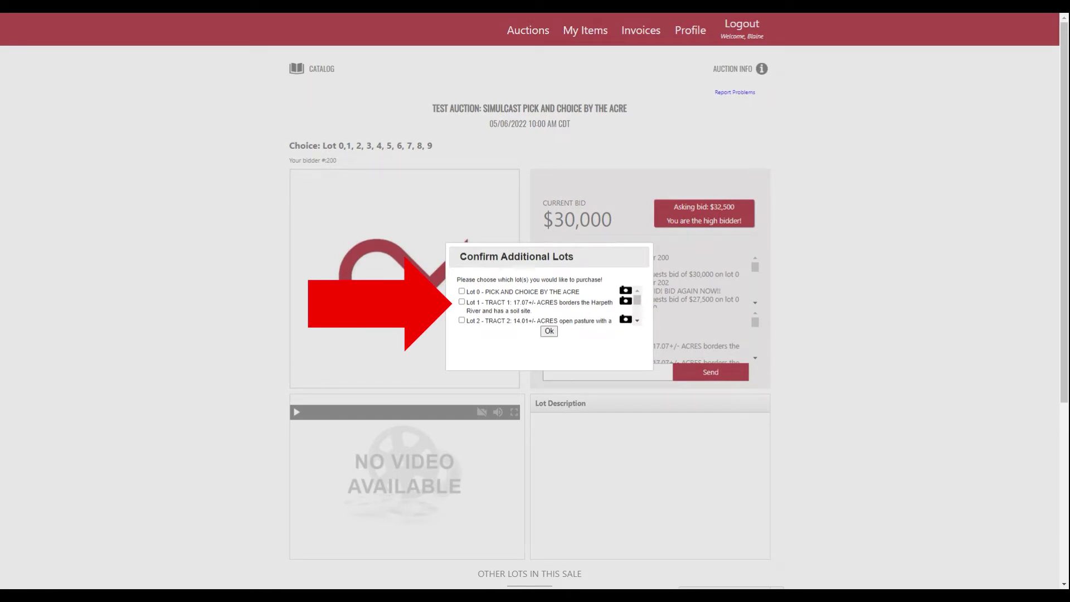
Step: Mark Lot 7 and Lot 8 as additional purchases and confirm the selection
left_click(638, 325)
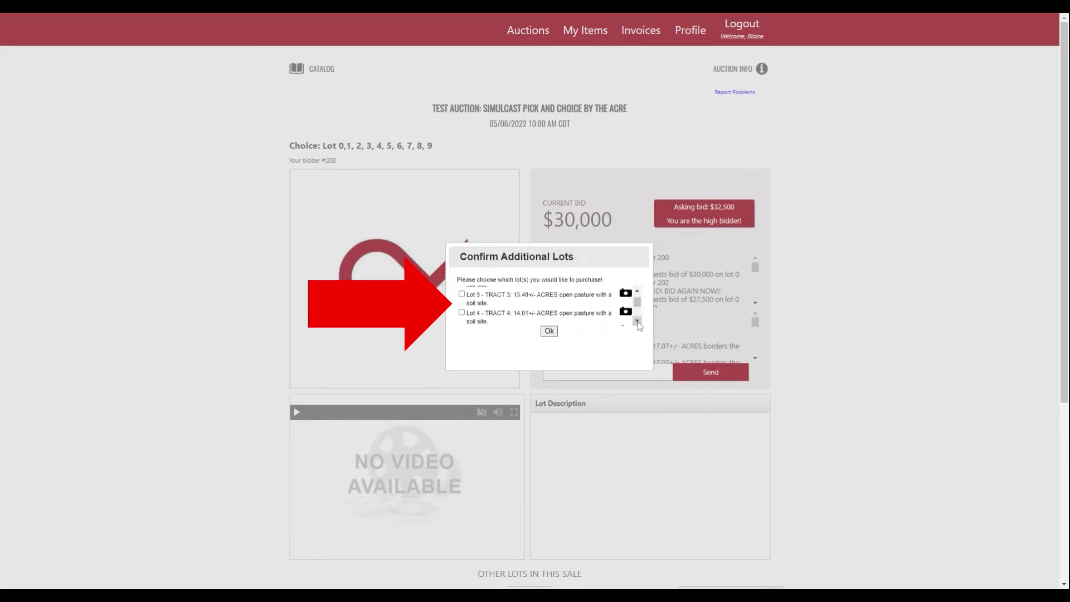
left_click(638, 325)
left_click(636, 322)
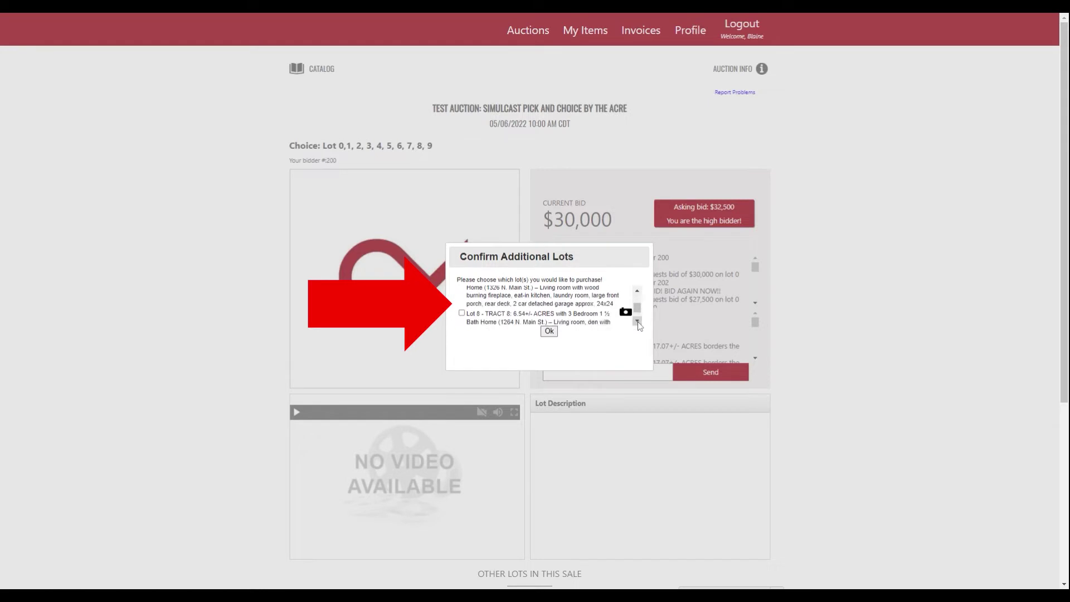
scroll(640, 300, "up", 1)
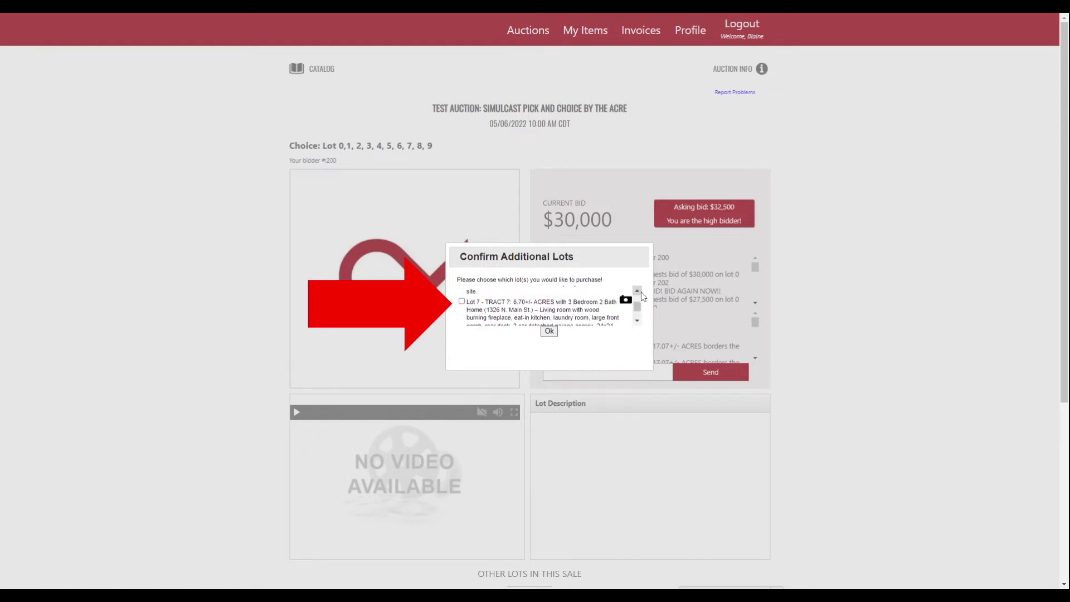
left_click(462, 301)
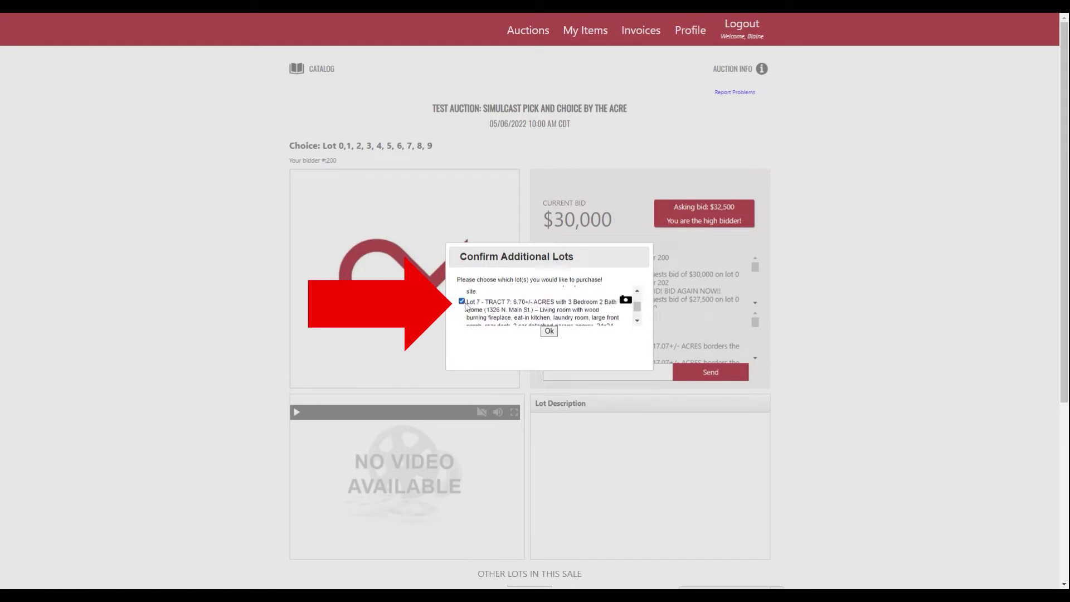
left_click(637, 321)
left_click(462, 314)
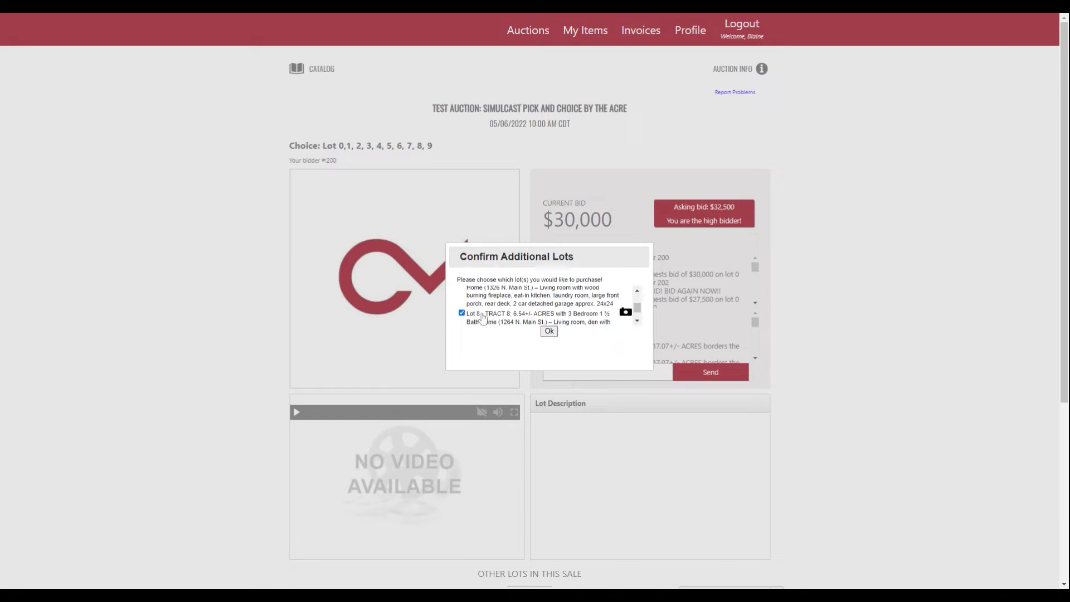
left_click(637, 321)
left_click(637, 321)
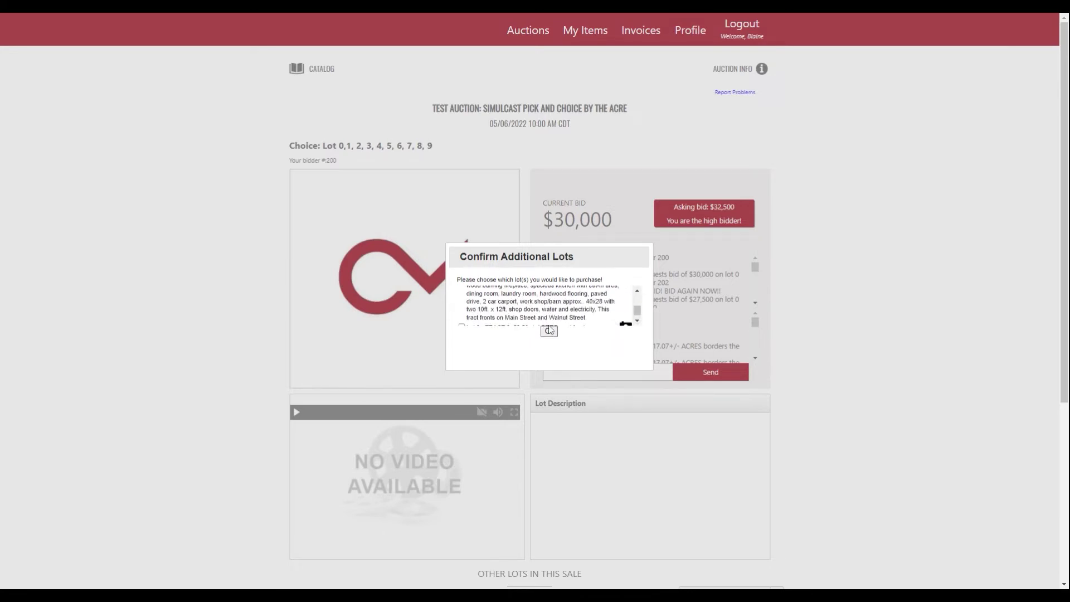
left_click(549, 331)
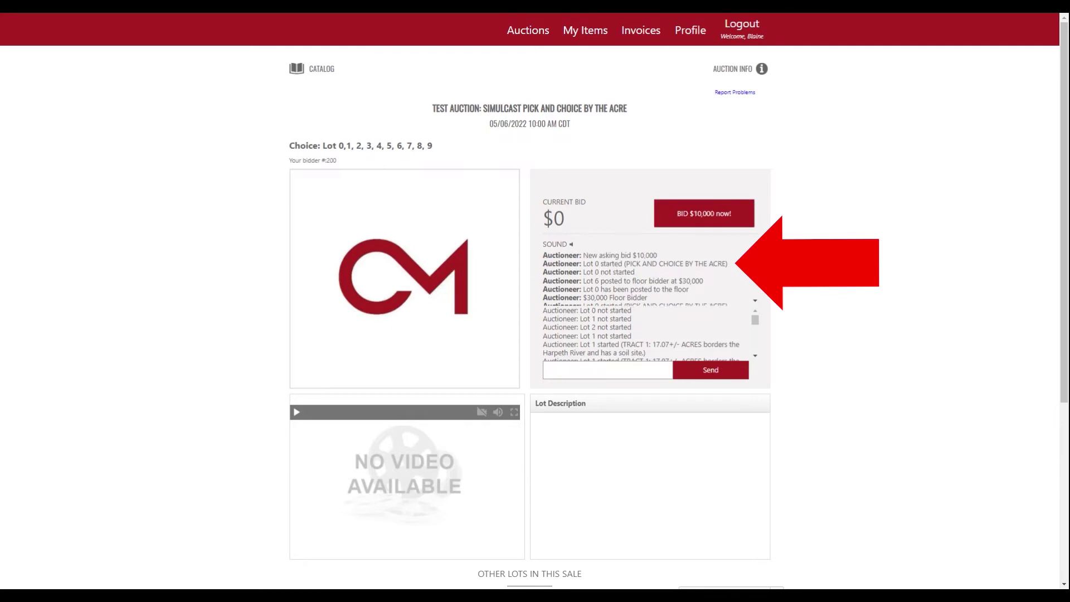
Step: Bid $10,000, $15,000 and $27,500 on lot 0 as the new round's asking price rises
left_click(736, 224)
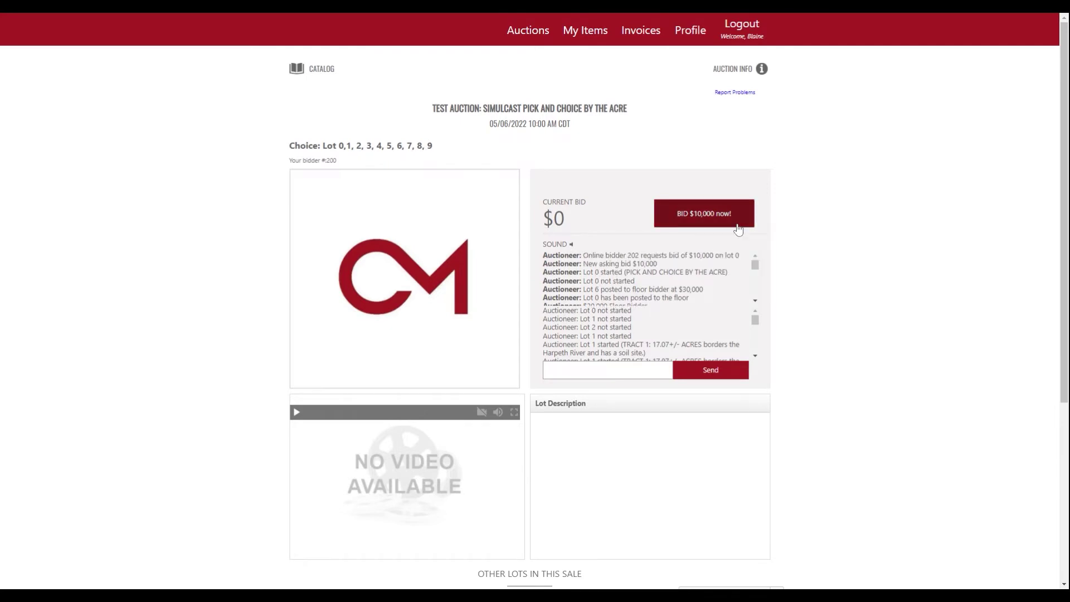
left_click(708, 218)
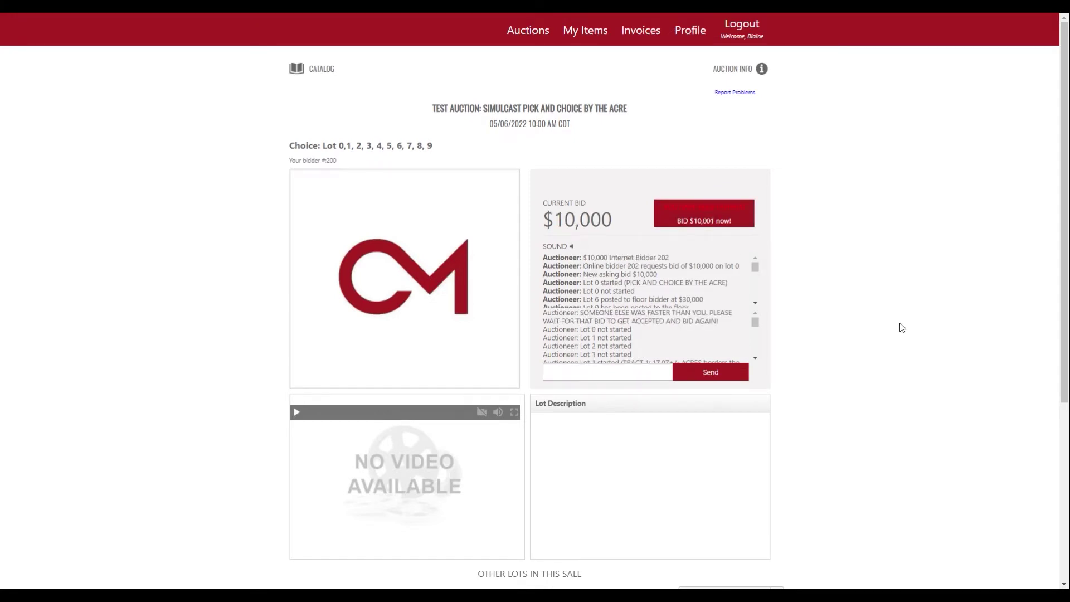
left_click(711, 220)
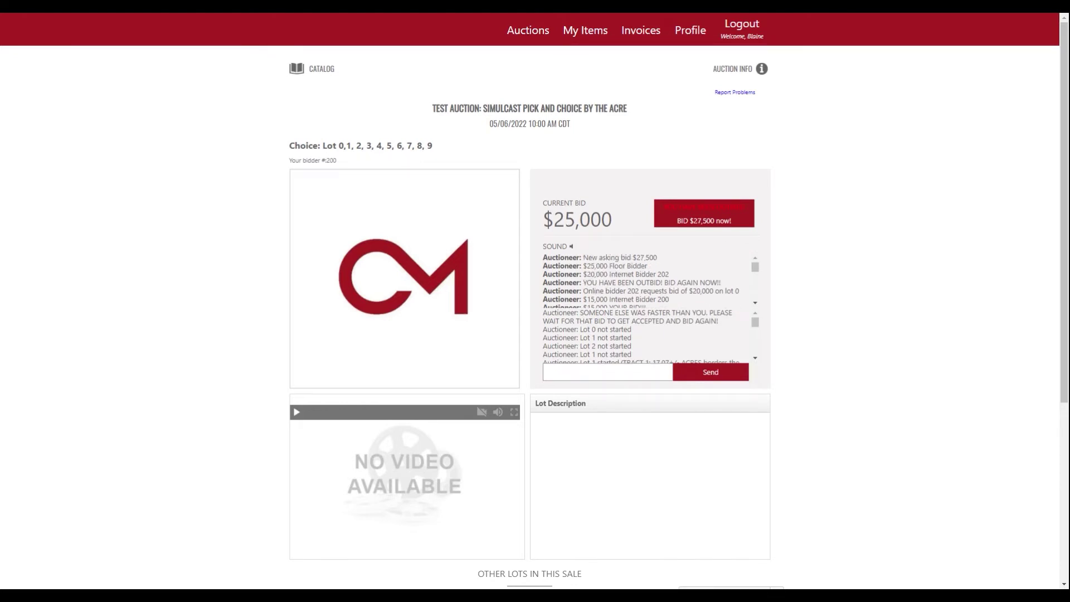
left_click(737, 213)
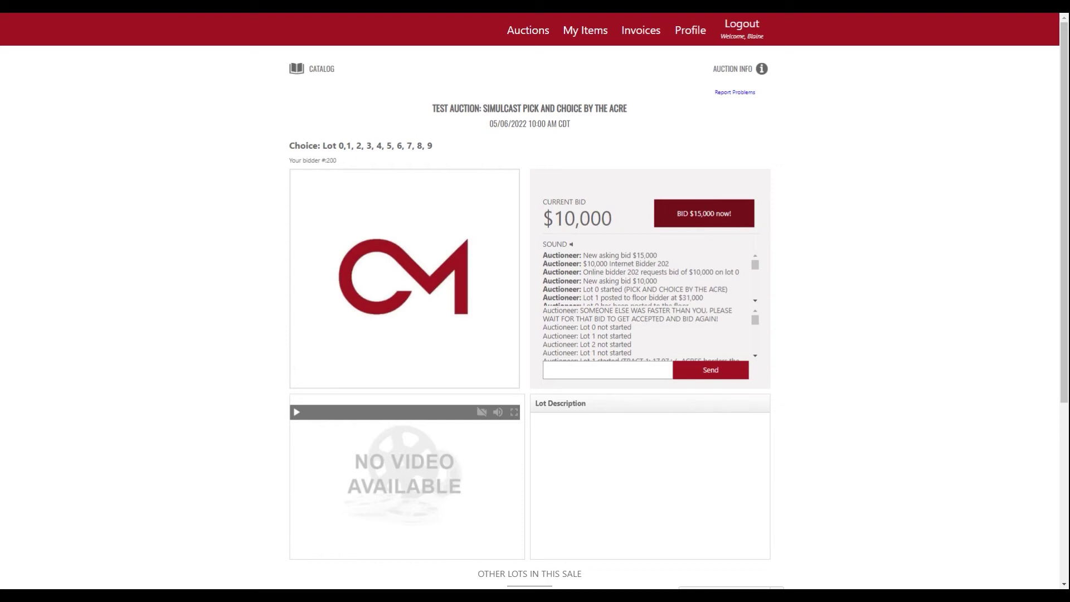
Step: Bid $15,000 on lot 0 in the next round
left_click(701, 214)
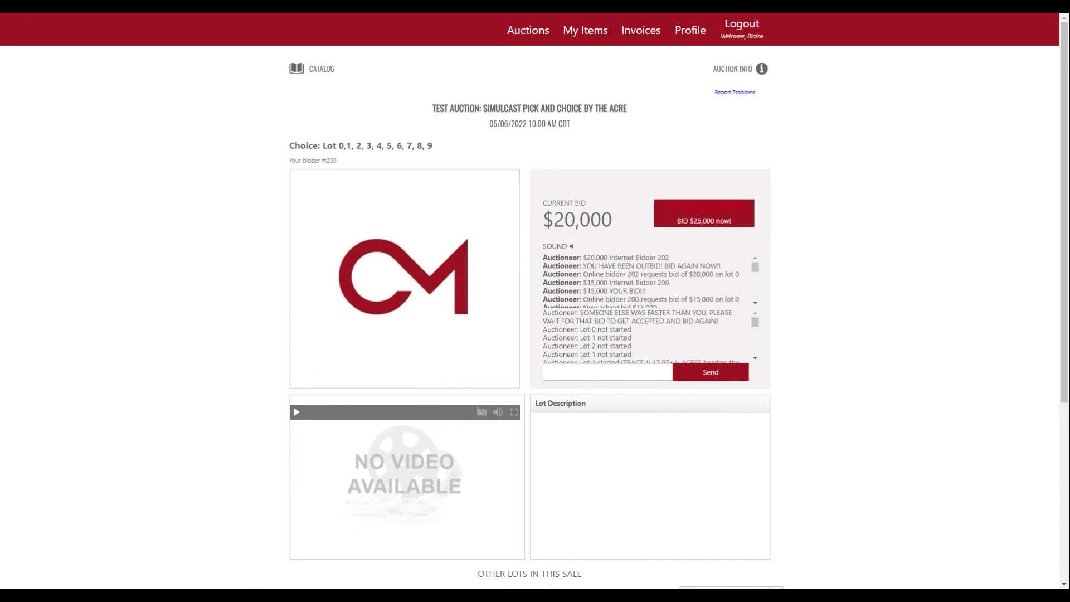
Step: Bid $25,000 then $29,000 on lot 0 to become high bidder
left_click(703, 219)
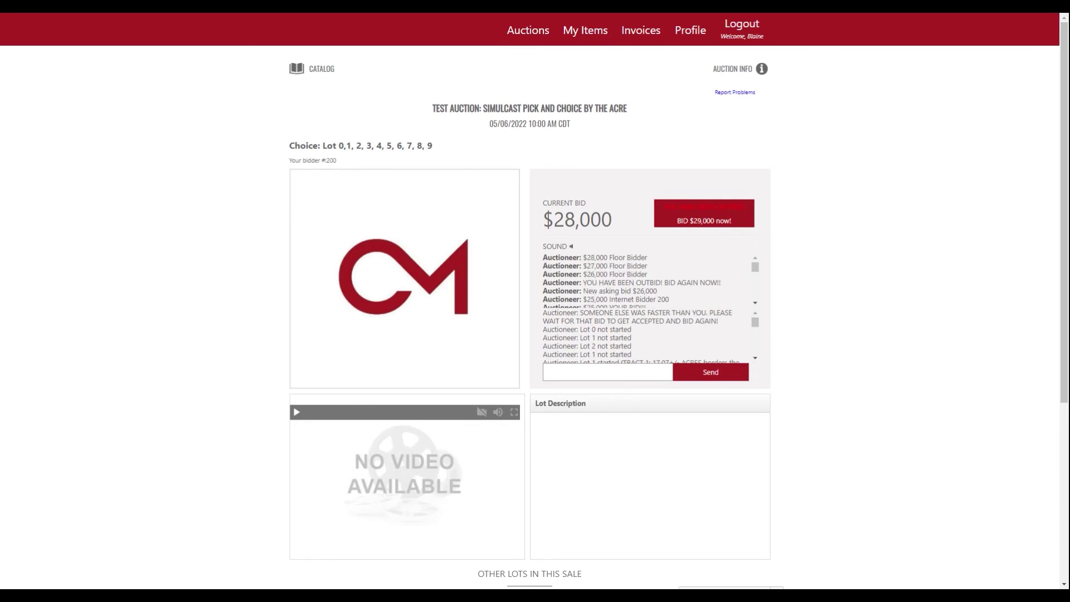
left_click(705, 219)
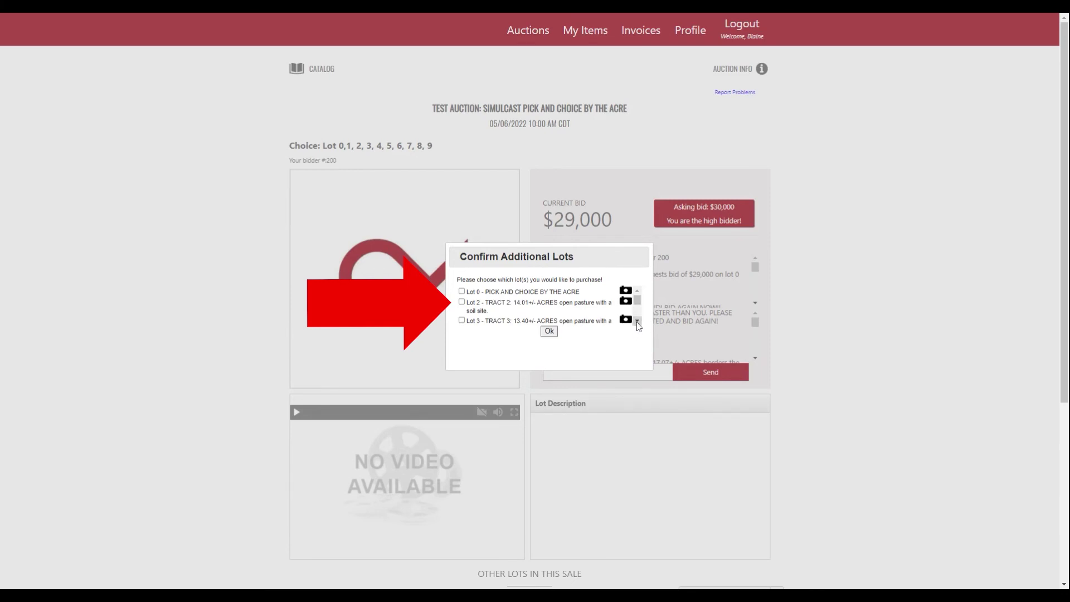
Step: Choose Lots 2, 3 and 4 as additional purchases at $29,000 and confirm
left_click(462, 302)
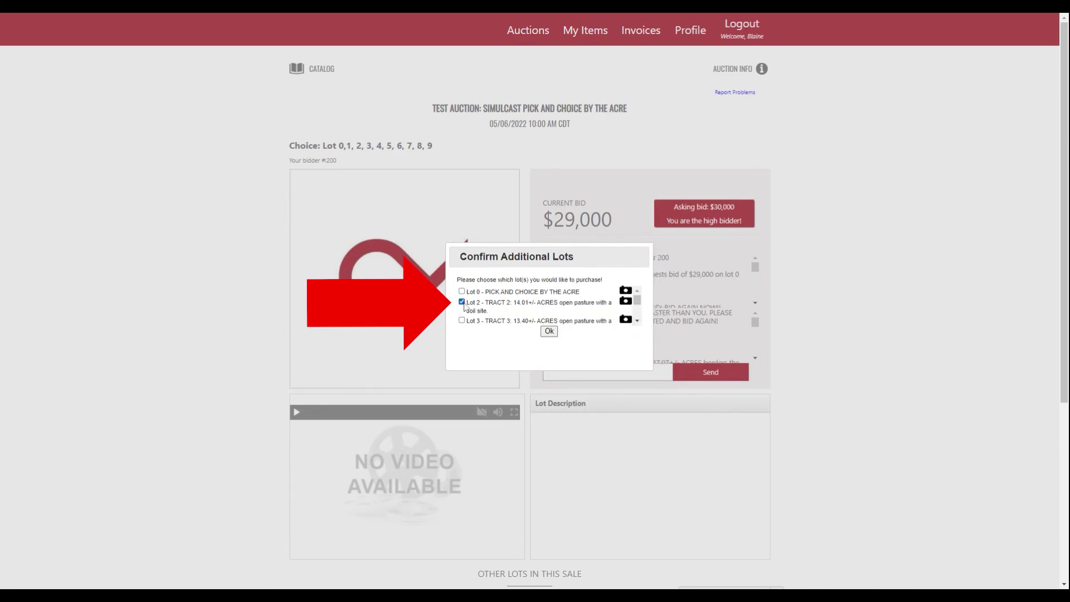
left_click(642, 320)
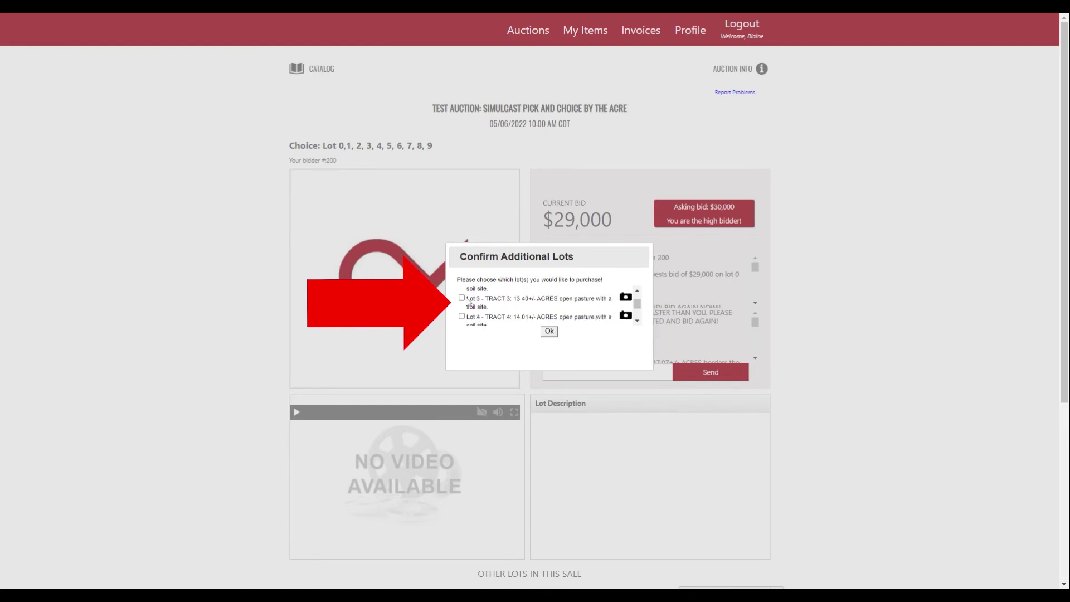
left_click(461, 299)
left_click(636, 320)
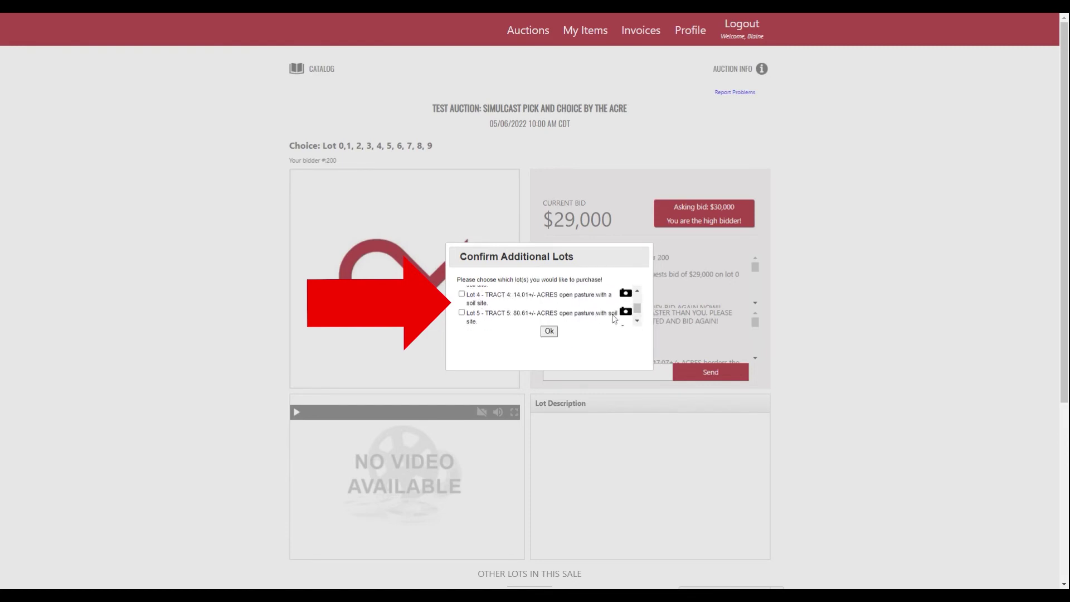
left_click(461, 295)
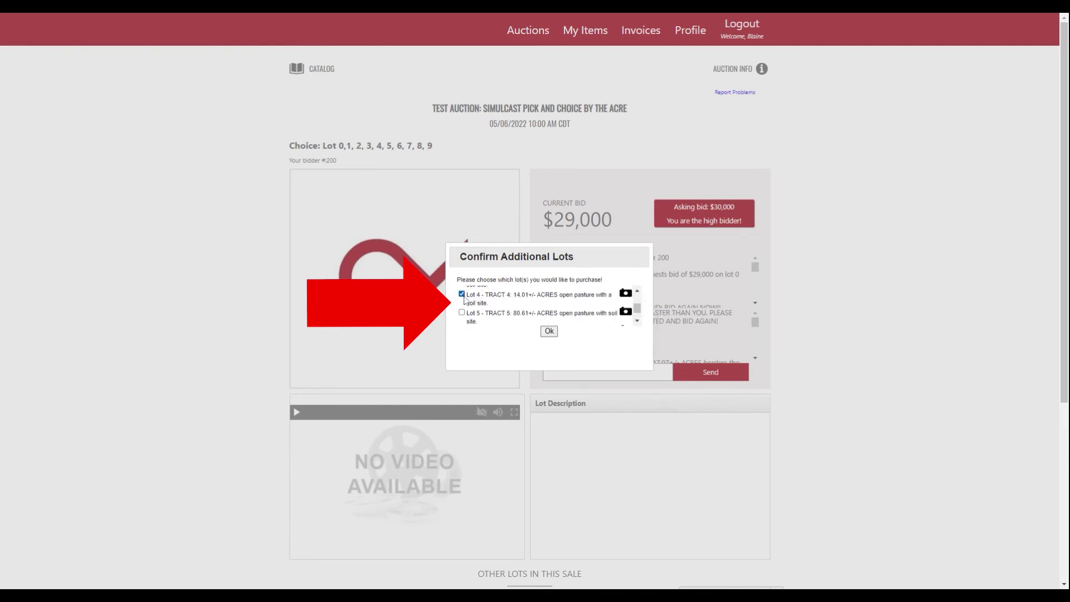
left_click(549, 331)
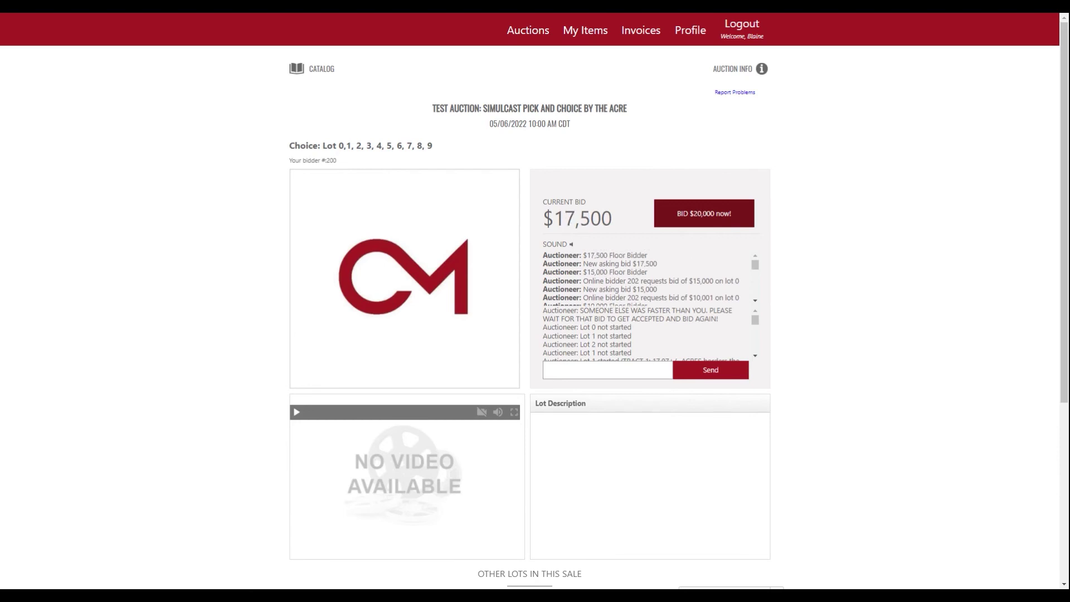
Step: Bid $20,000 on the pick-and-choice lot
left_click(710, 216)
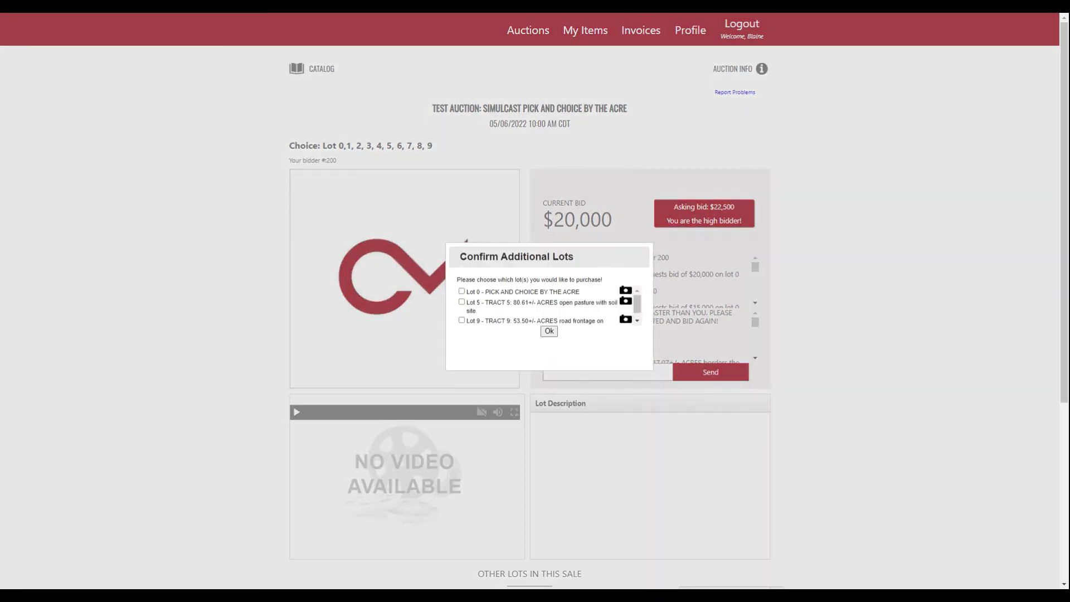
Step: Choose Lots 5 and 9 as additional purchases at $20,000, confirm, and return to the catalog
left_click(461, 301)
left_click(637, 321)
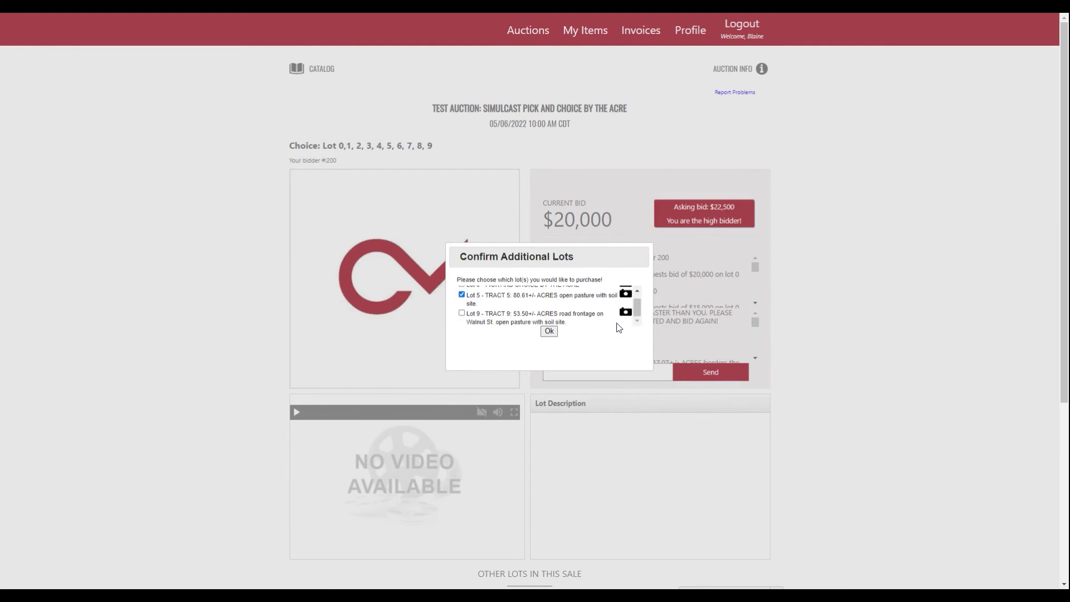
left_click(462, 313)
left_click(549, 332)
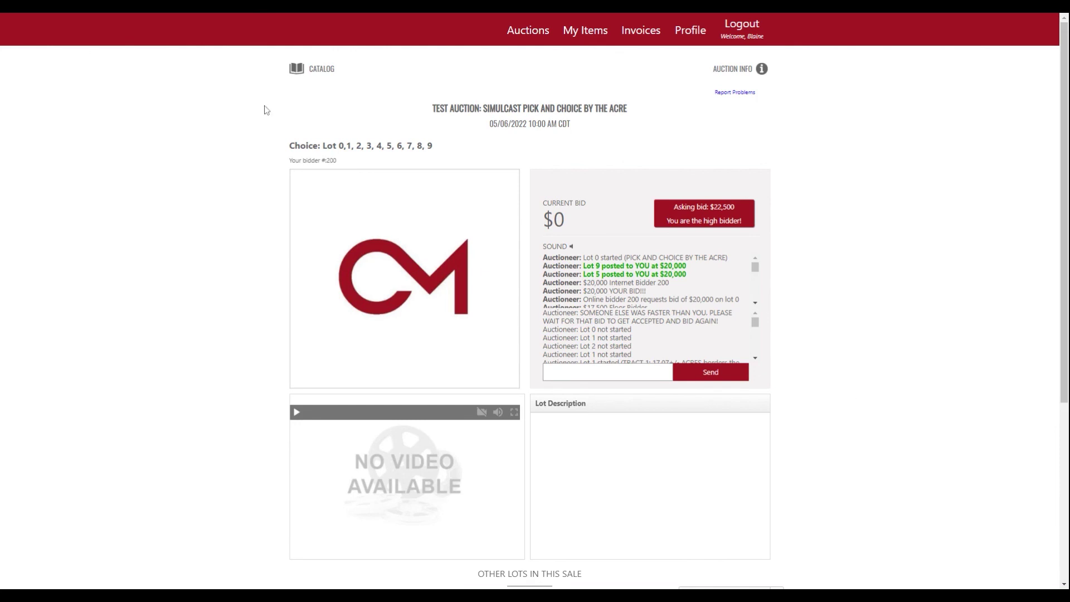
left_click(322, 69)
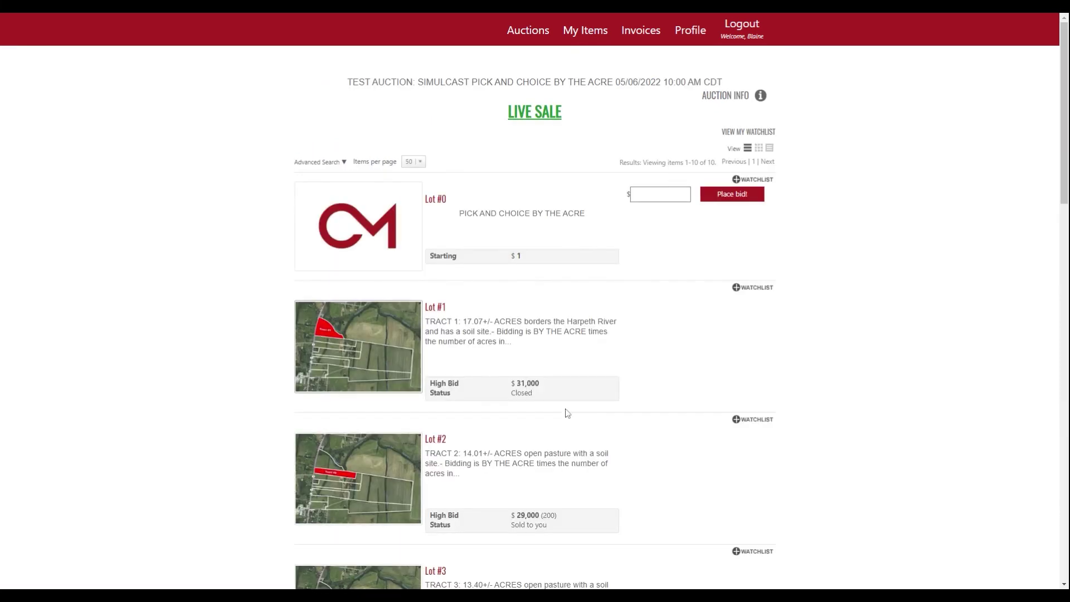
scroll(551, 393, "down", 1)
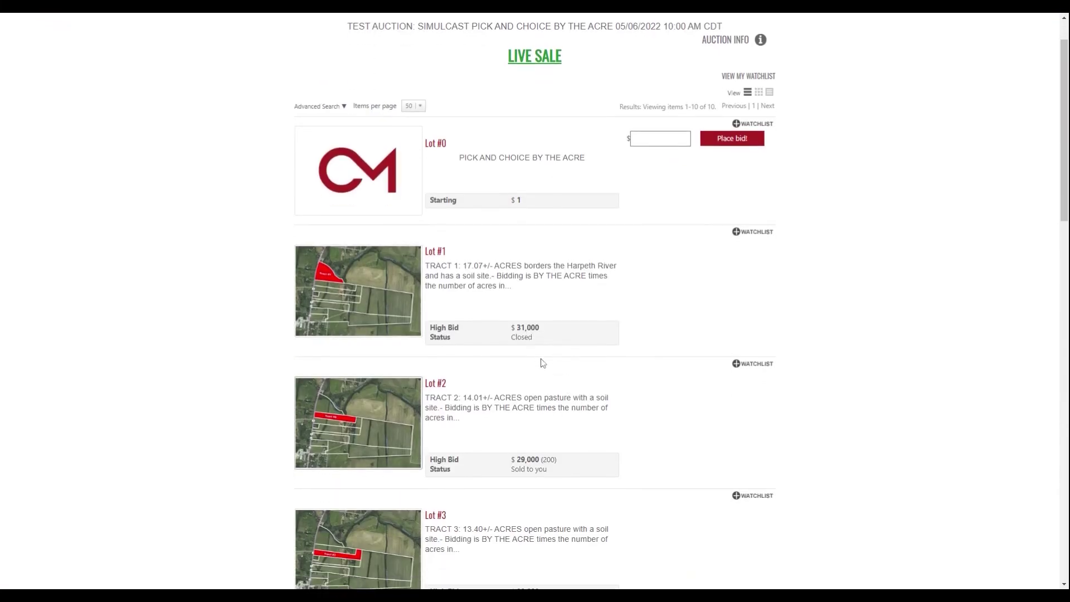
scroll(627, 393, "down", 2)
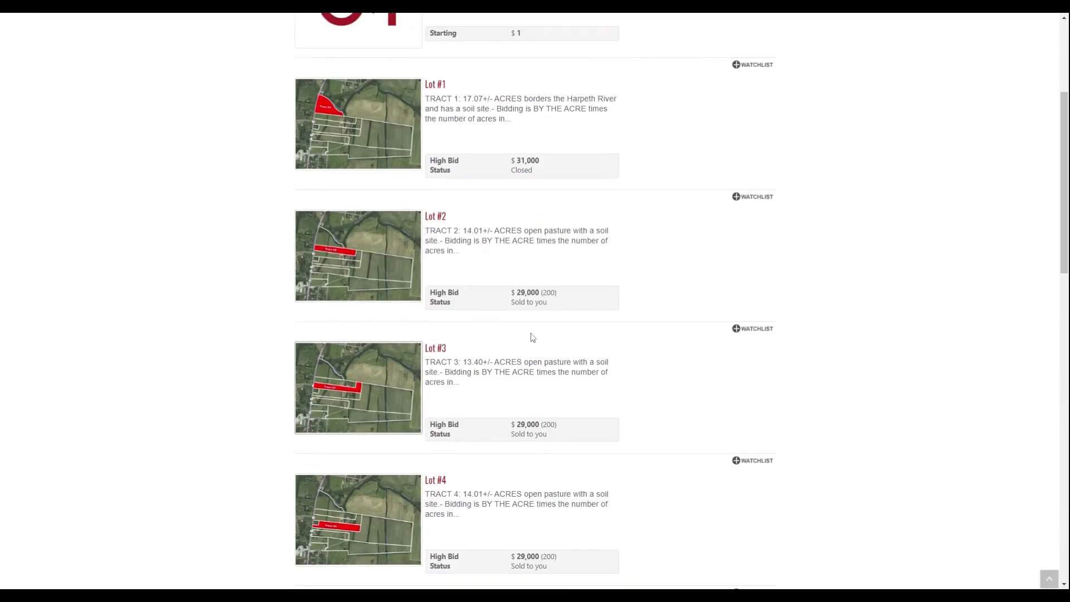
scroll(627, 410, "down", 1)
scroll(635, 389, "down", 2)
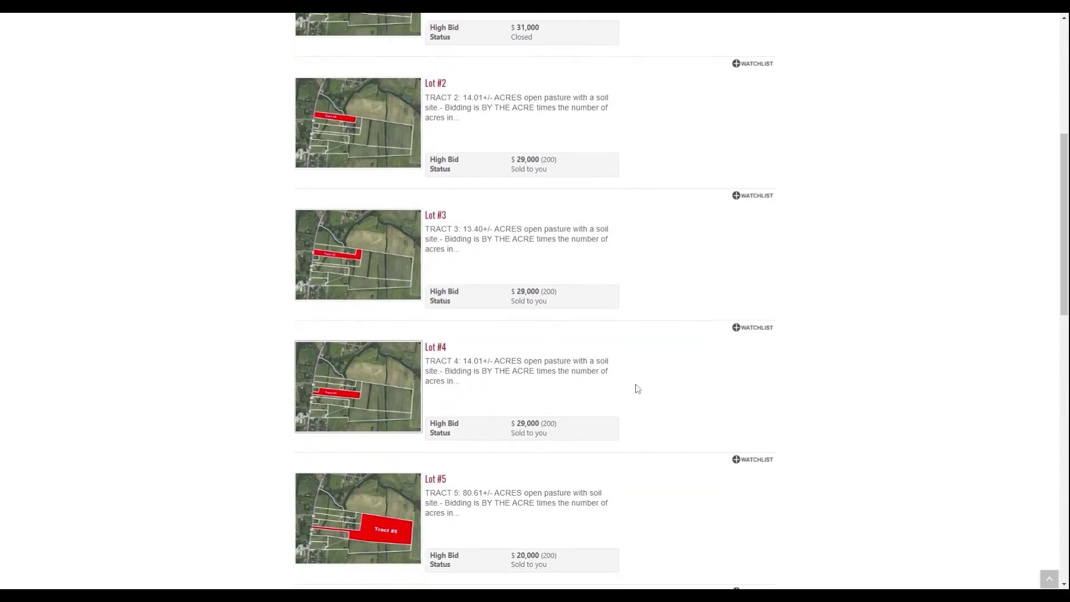
scroll(635, 351, "down", 2)
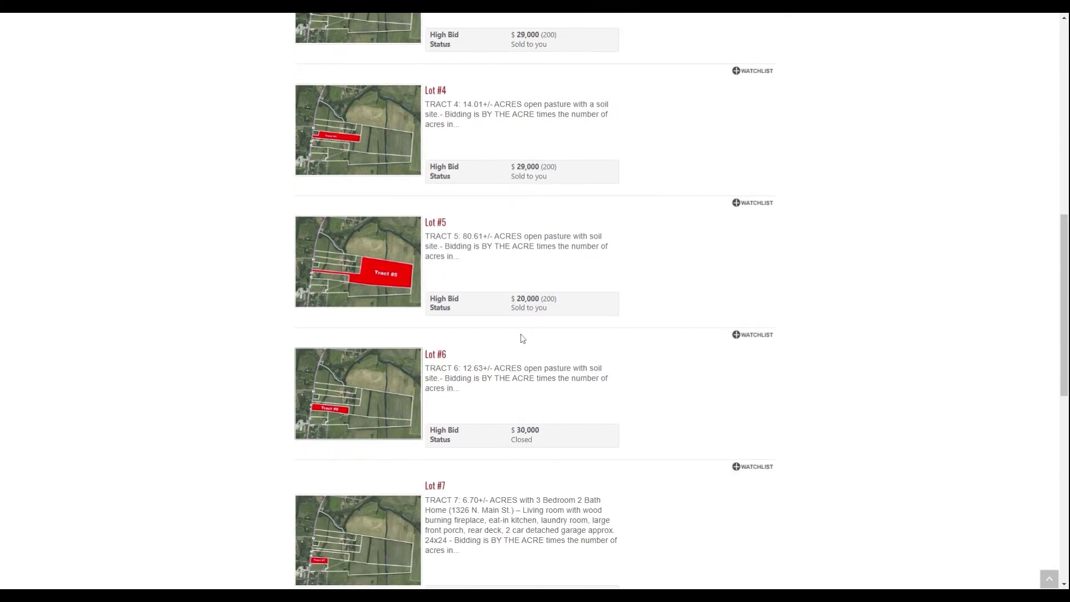
scroll(660, 394, "down", 2)
scroll(614, 375, "down", 3)
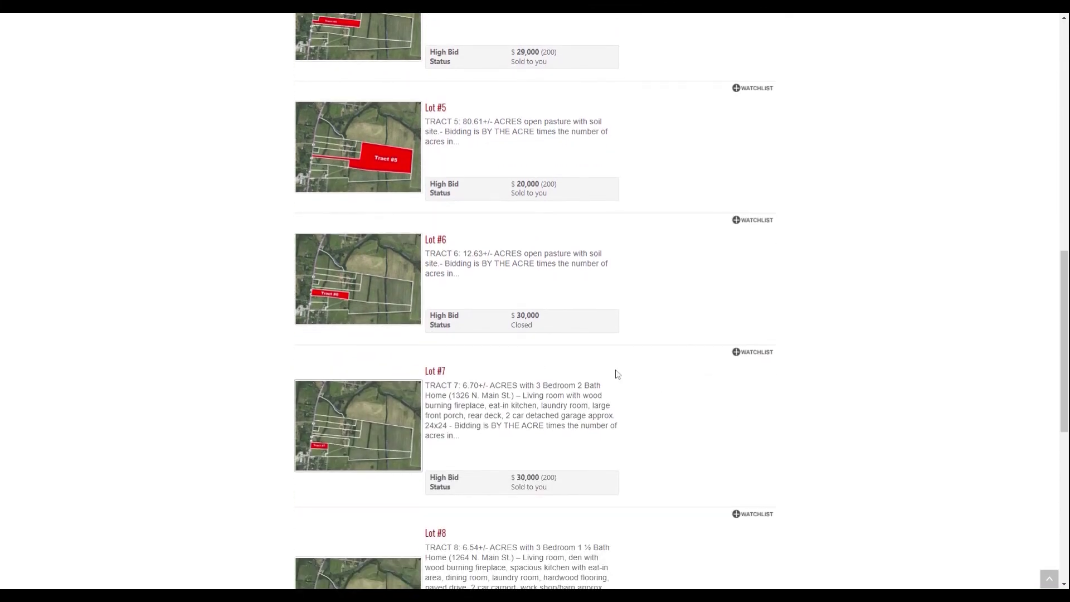
scroll(534, 352, "down", 3)
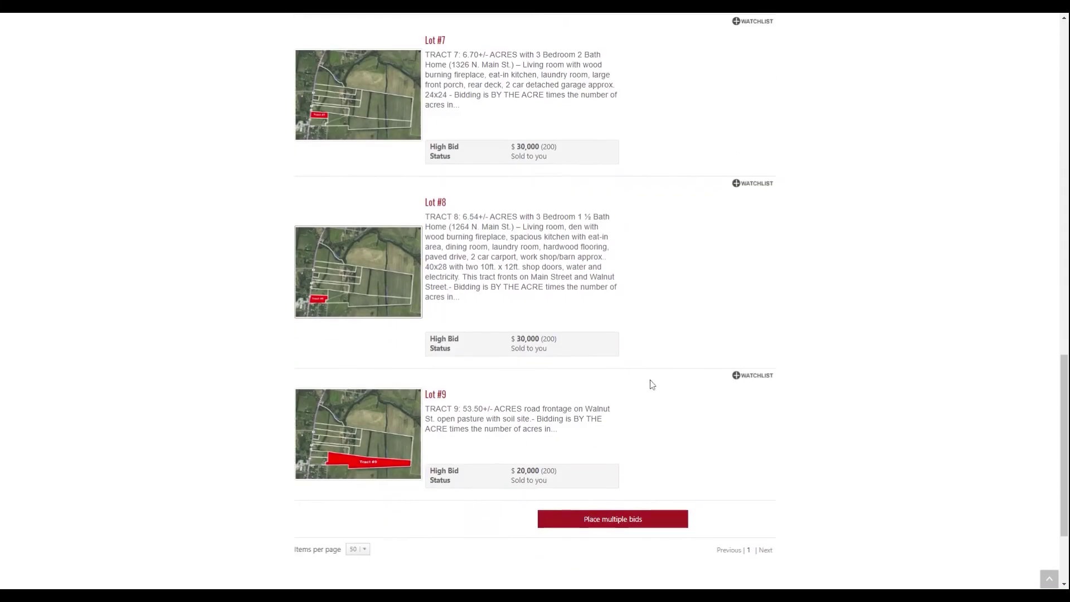
scroll(527, 376, "down", 1)
scroll(643, 407, "down", 1)
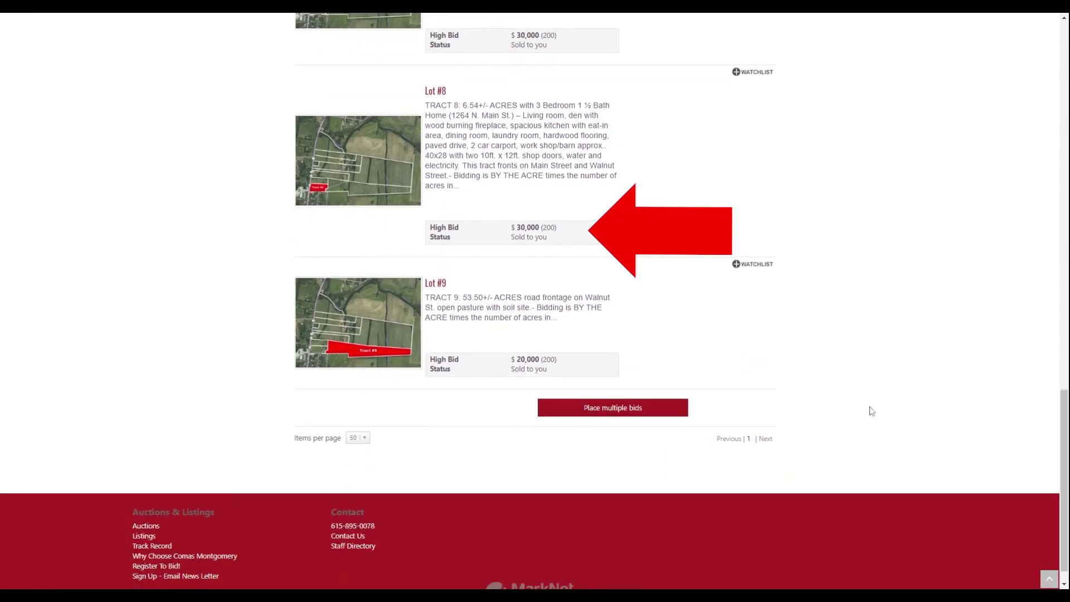
scroll(871, 410, "up", 5)
scroll(871, 410, "up", 5)
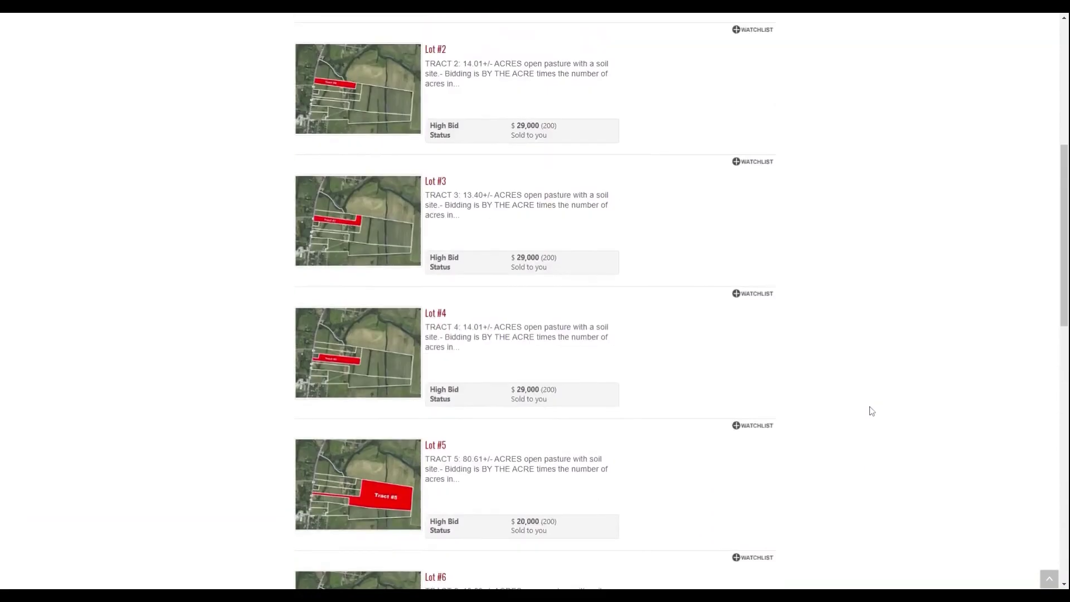
scroll(871, 410, "up", 5)
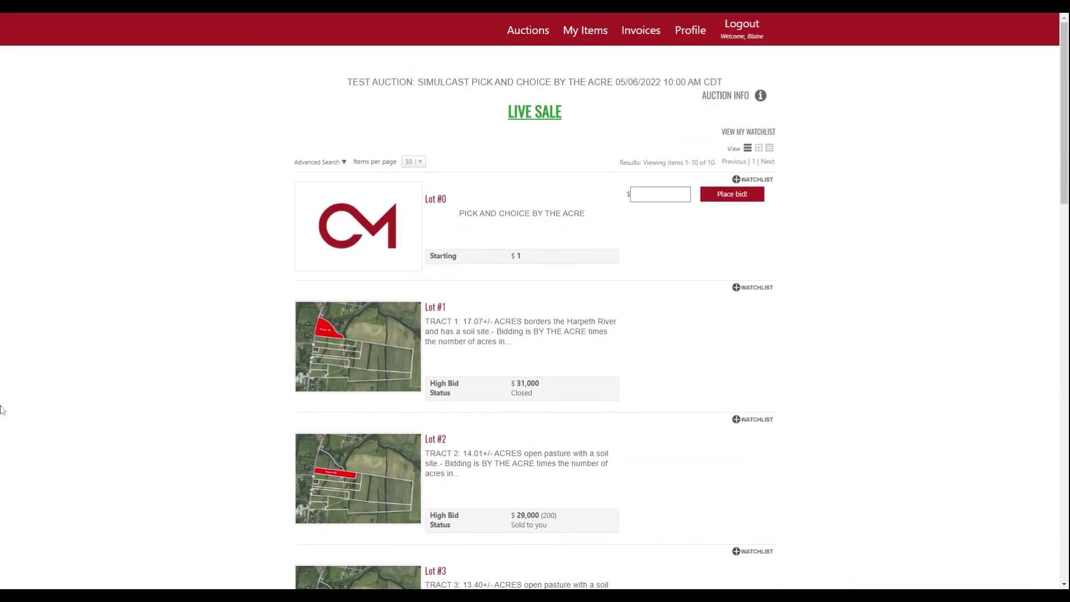